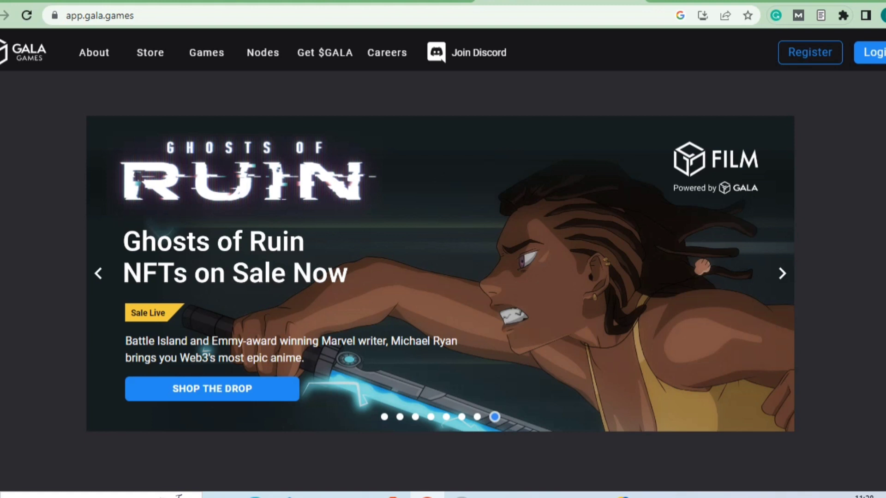
Look through the Gala Games home page, including the trending games and the recent Elysium Land Deed drops.
scroll(440, 276, down, 3)
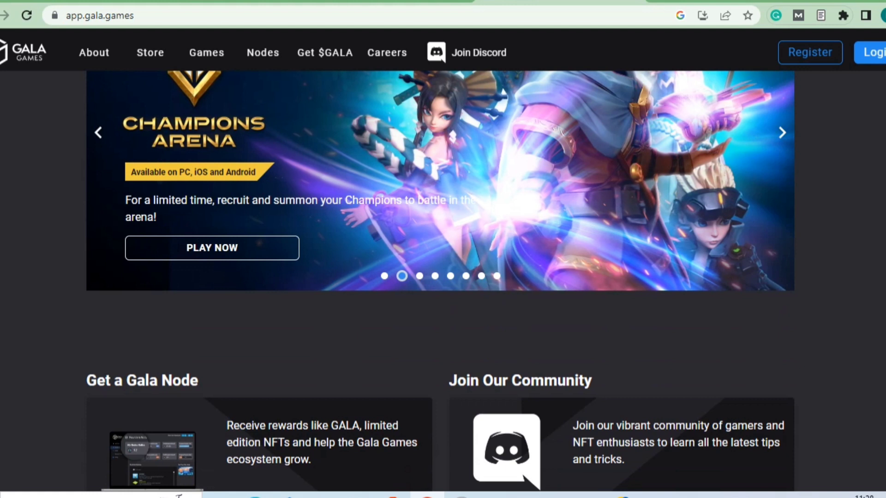
scroll(441, 282, down, 10)
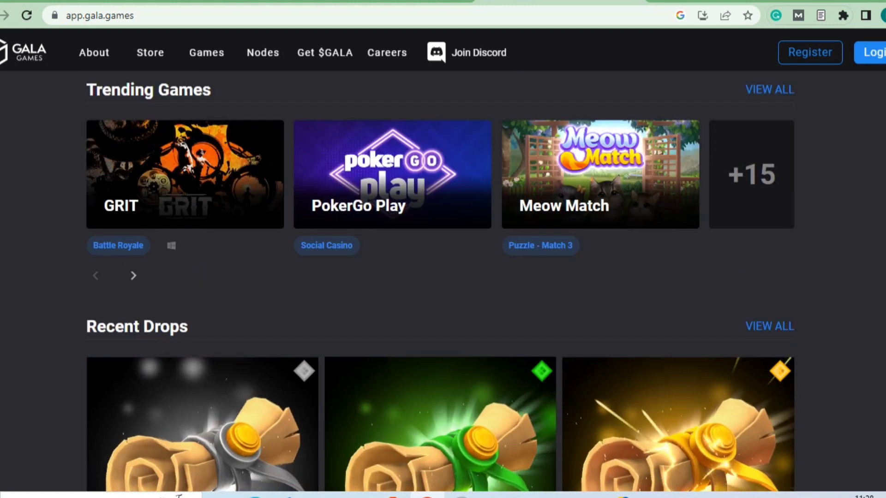
scroll(440, 281, down, 5)
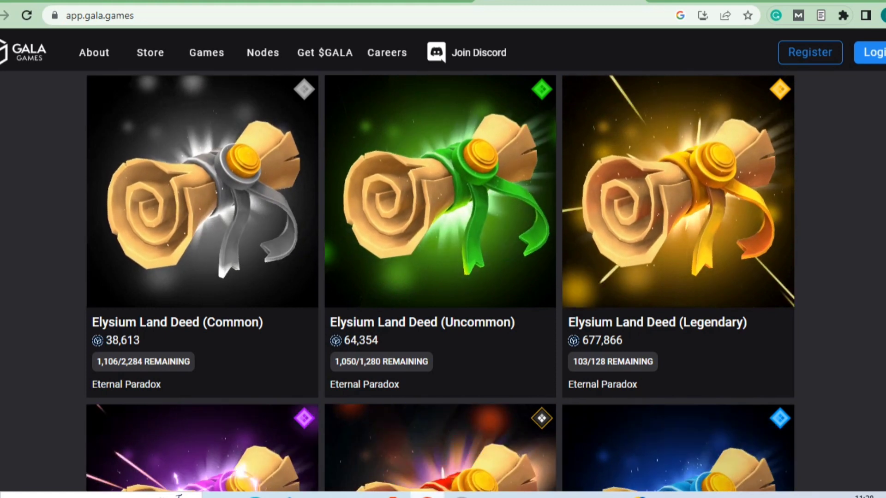
Switch to the Personal.xlsx workbook in WPS Office and review the coin overview on Sheet1 and the short-term targets on Sheet2.
key(alt+Tab)
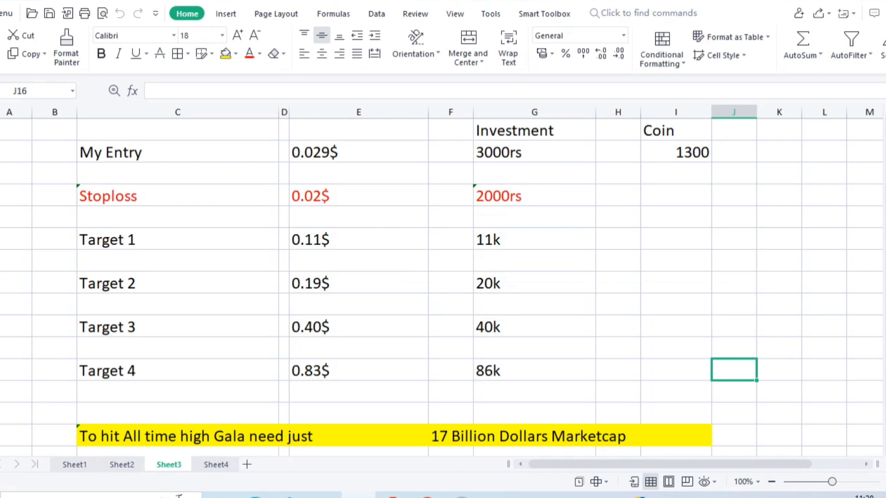
click(74, 465)
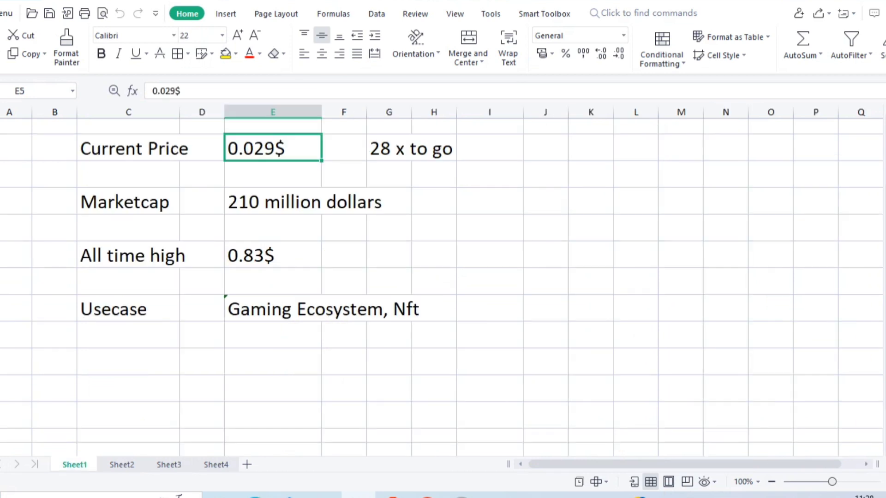
scroll(443, 287, up, 1)
scroll(443, 287, down, 1)
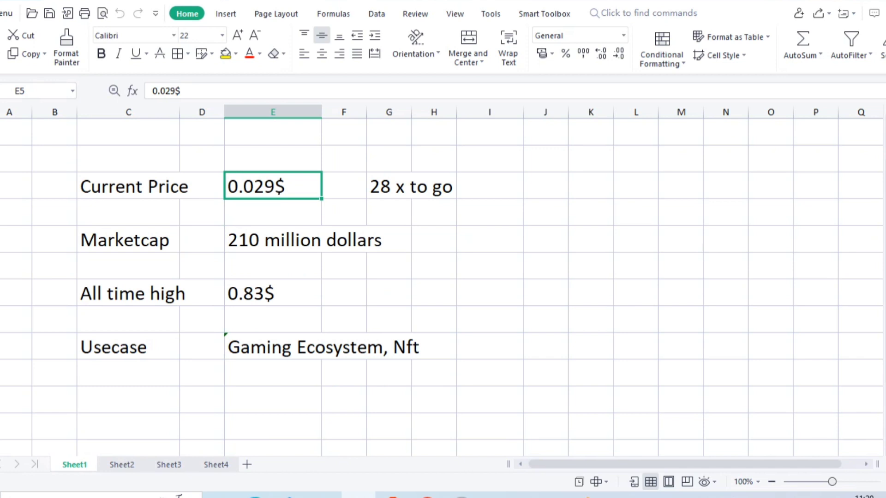
click(121, 465)
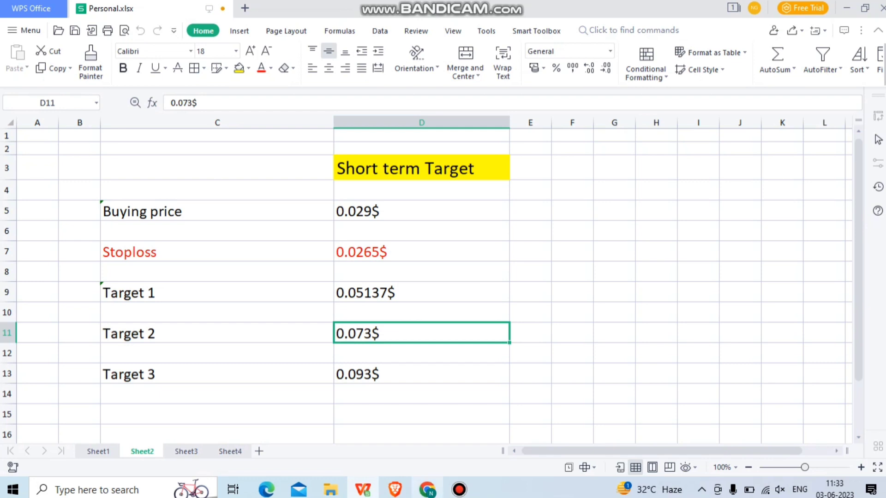
Switch to the GALA / TetherUS daily chart on TradingView in Chrome and examine its price history around the all-time-high peak.
click(427, 489)
scroll(253, 249, down, 5)
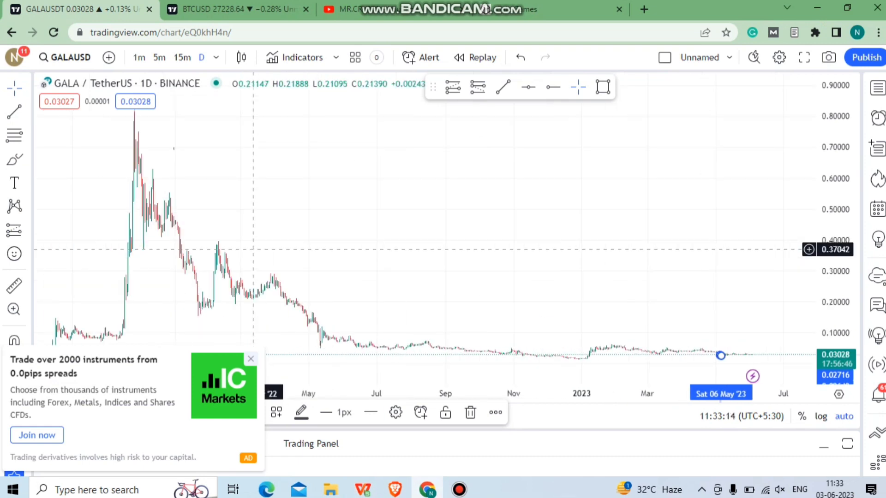
click(214, 252)
drag(213, 252, 292, 245)
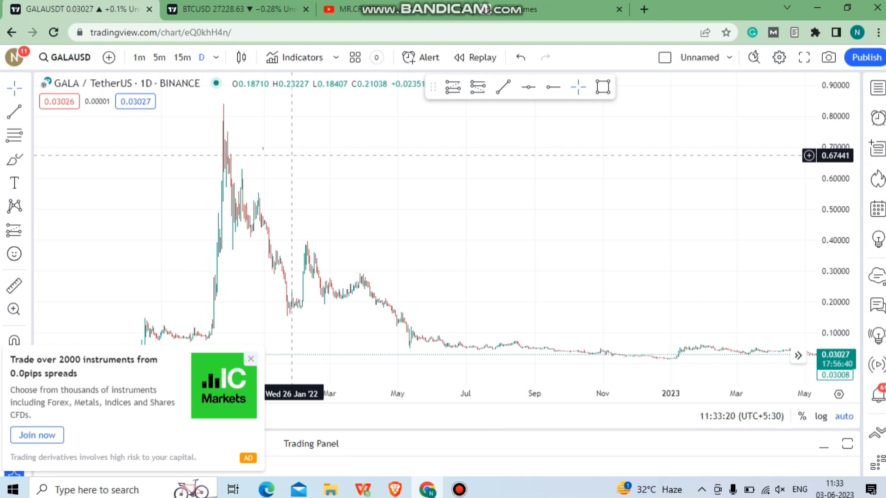
Look up GALA in the symbol search without changing the chart, and examine the daily candles from late 2022 to May 2023.
text(GALA)
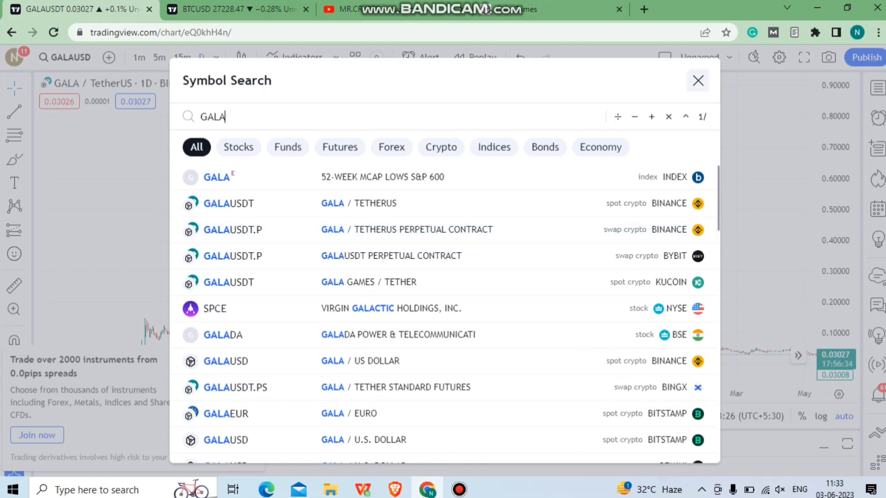
click(699, 80)
scroll(513, 197, down, 5)
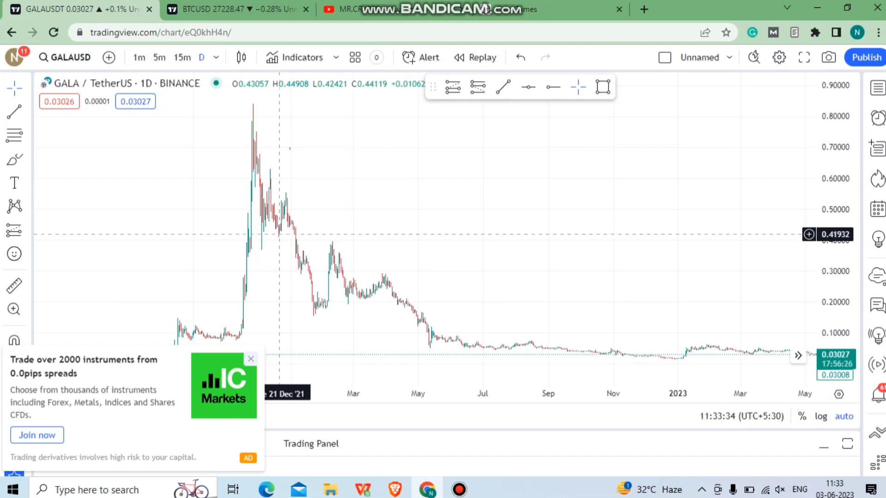
scroll(396, 268, up, 5)
scroll(475, 277, up, 3)
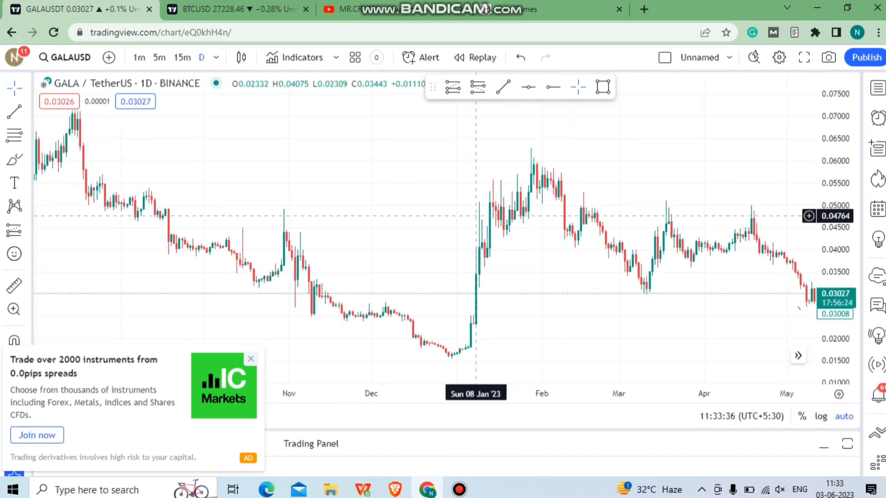
scroll(489, 246, up, 3)
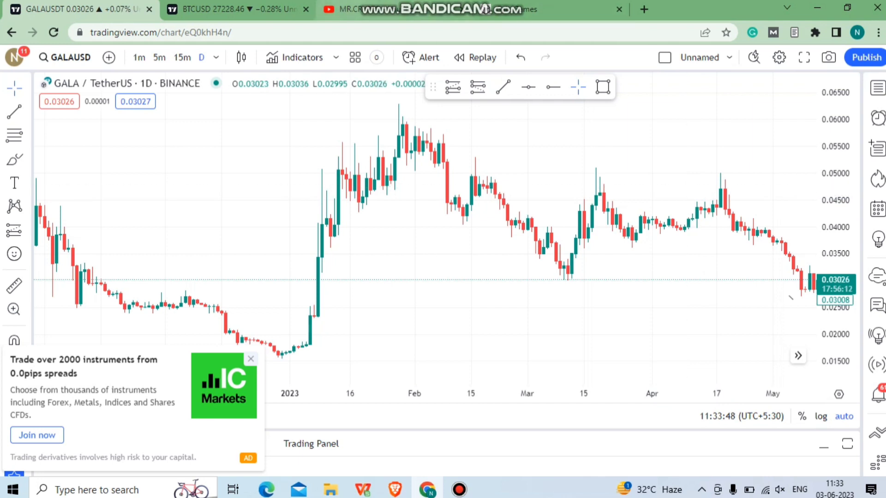
View the video list of the MR.CRYPTO channel on YouTube and return to the GALAUSDT chart.
click(487, 9)
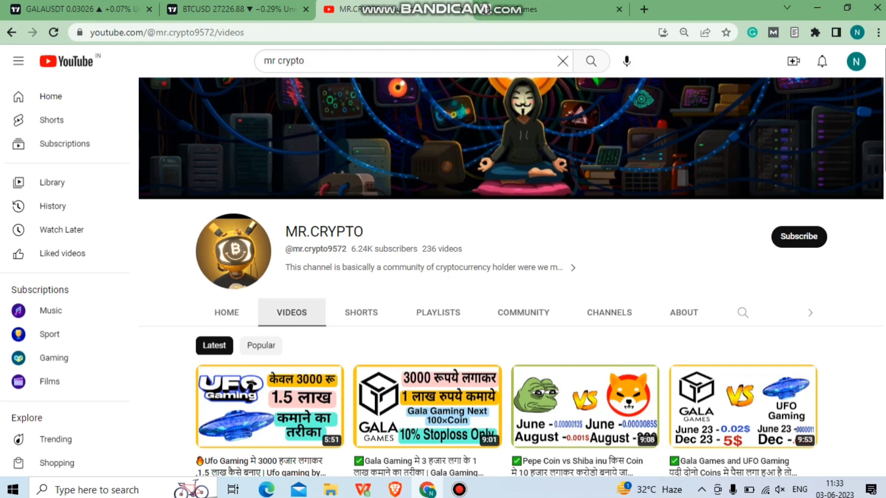
click(74, 9)
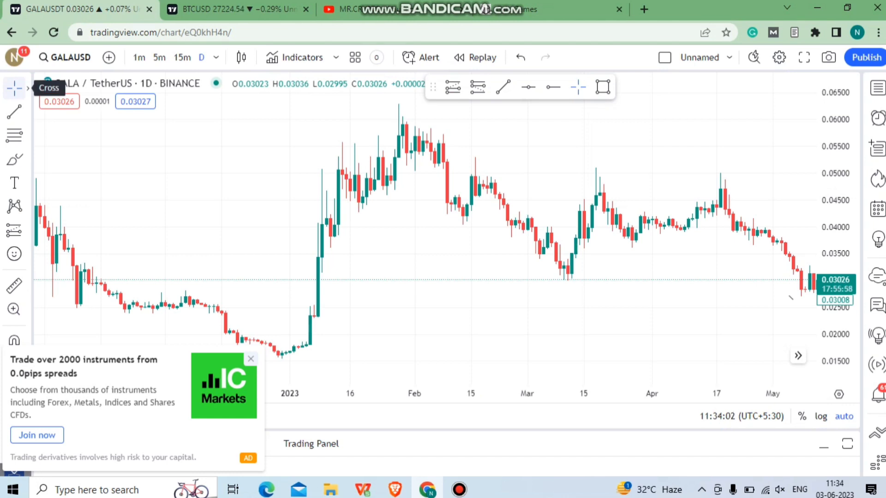
Draw a nearly horizontal support trend line from the 8 May '23 low at about 0.0271 to 30 Jun '23.
drag(635, 210, 396, 246)
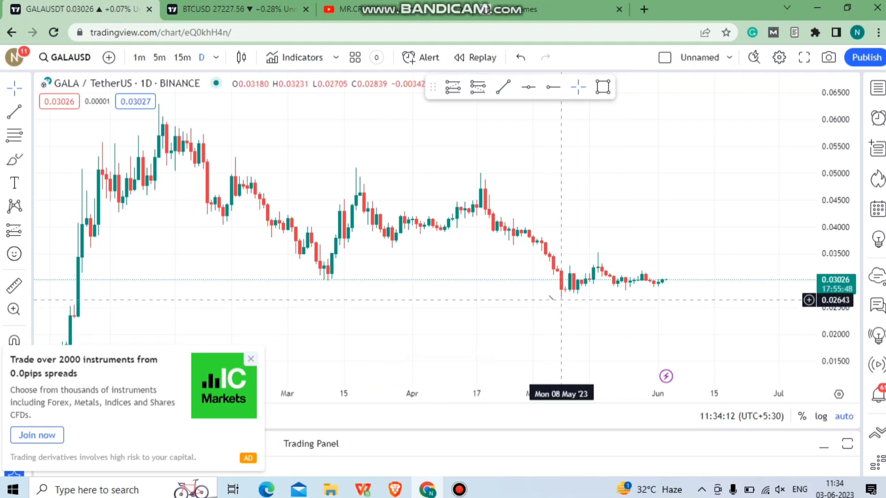
scroll(557, 297, up, 5)
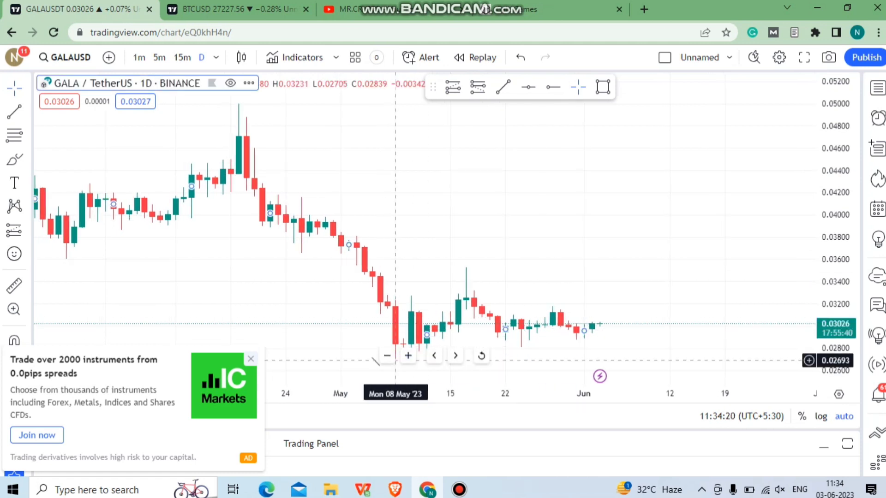
click(503, 86)
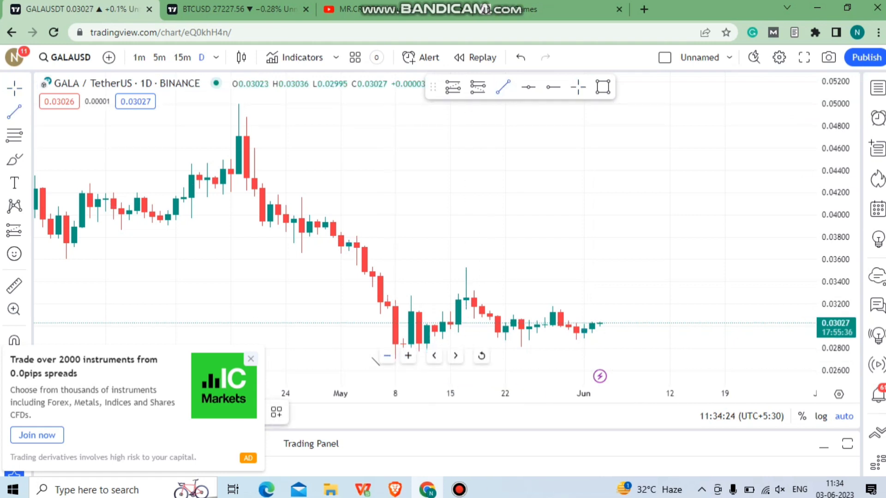
click(395, 359)
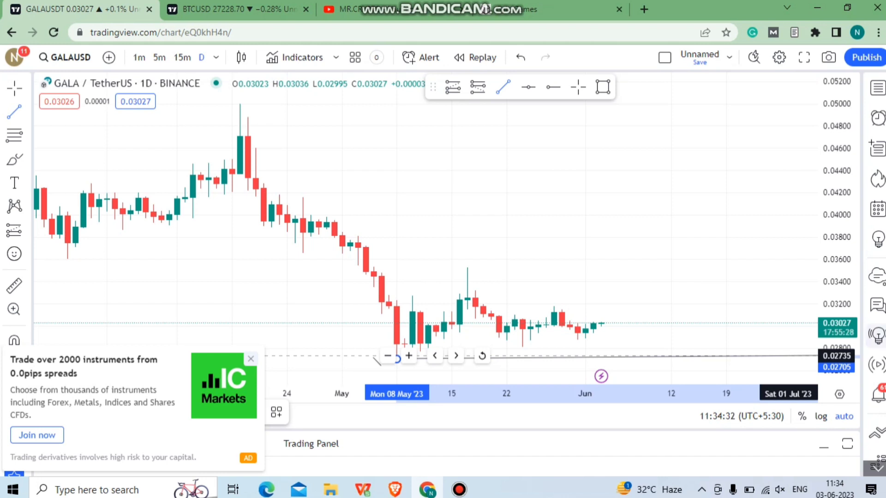
scroll(803, 331, down, 2)
drag(808, 344, 815, 359)
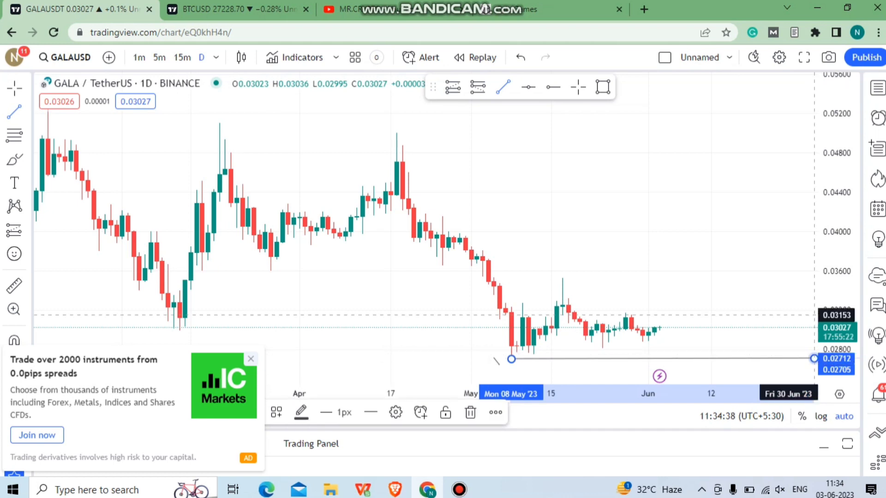
Draw two almost overlapping resistance trend lines at about 0.051, running between the mid-March '23 high and late June '23.
scroll(814, 358, down, 3)
scroll(794, 301, down, 1)
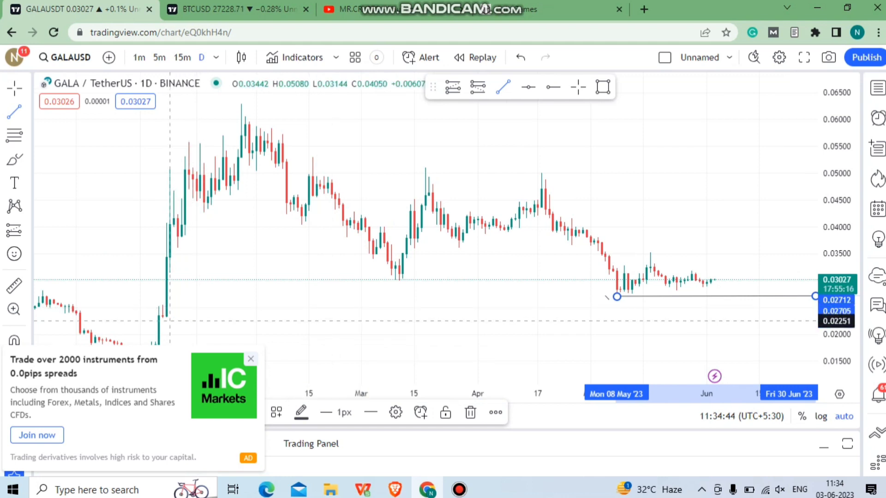
scroll(595, 317, up, 2)
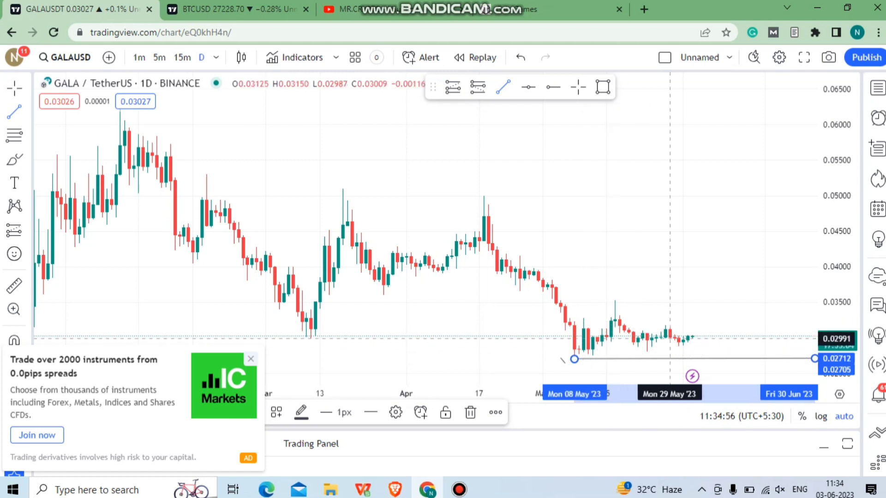
scroll(686, 347, up, 1)
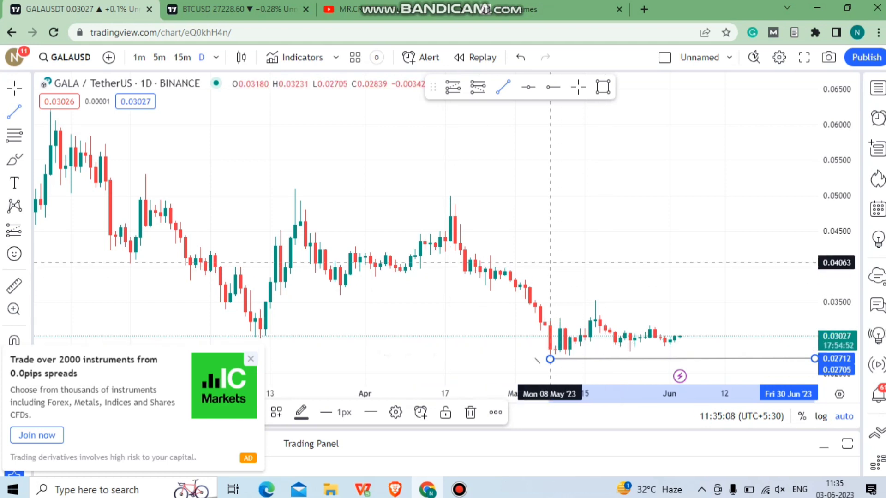
click(510, 194)
click(510, 183)
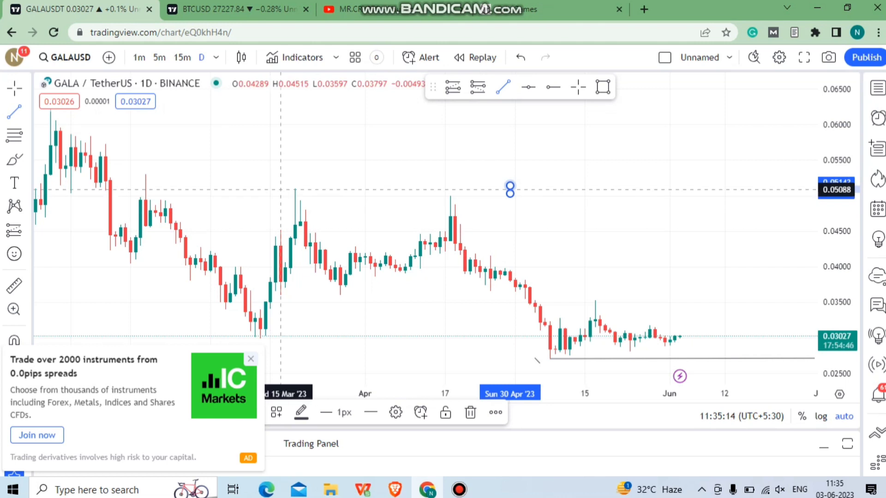
click(285, 190)
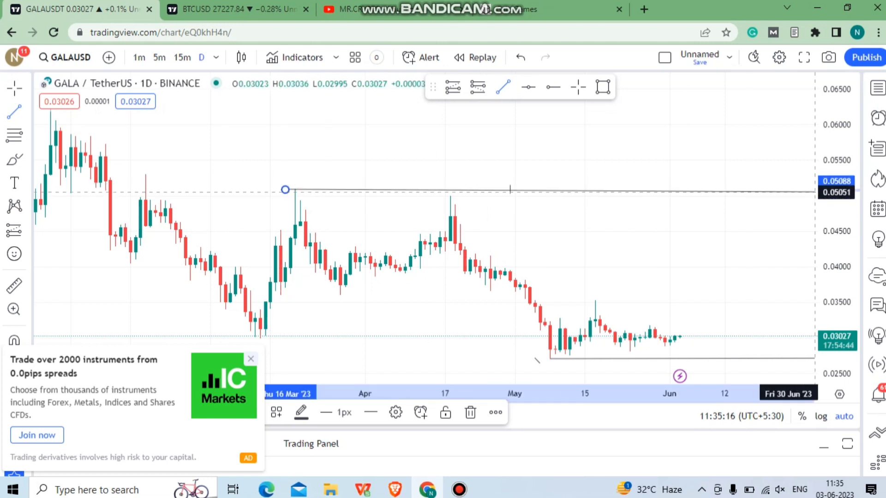
scroll(812, 192, down, 1)
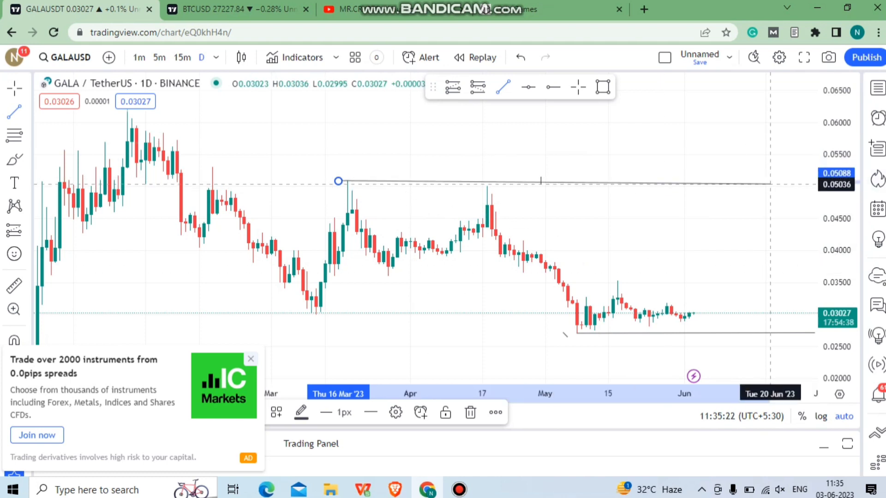
click(811, 180)
click(811, 179)
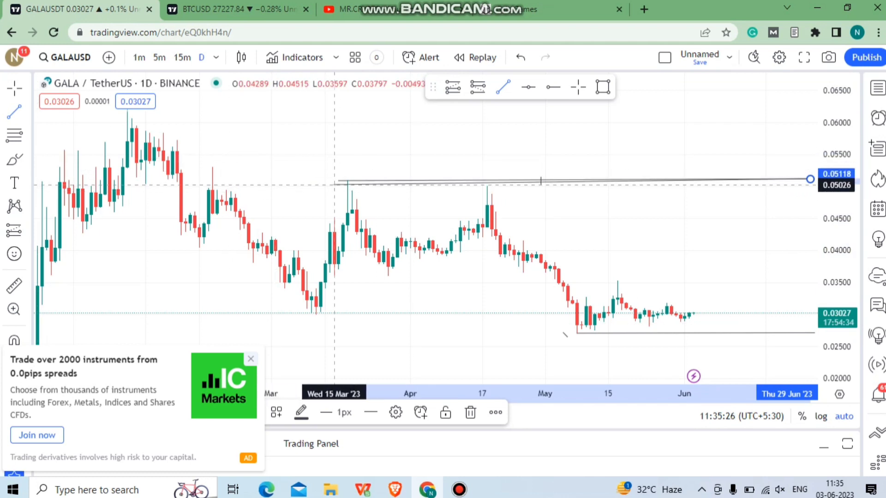
click(343, 183)
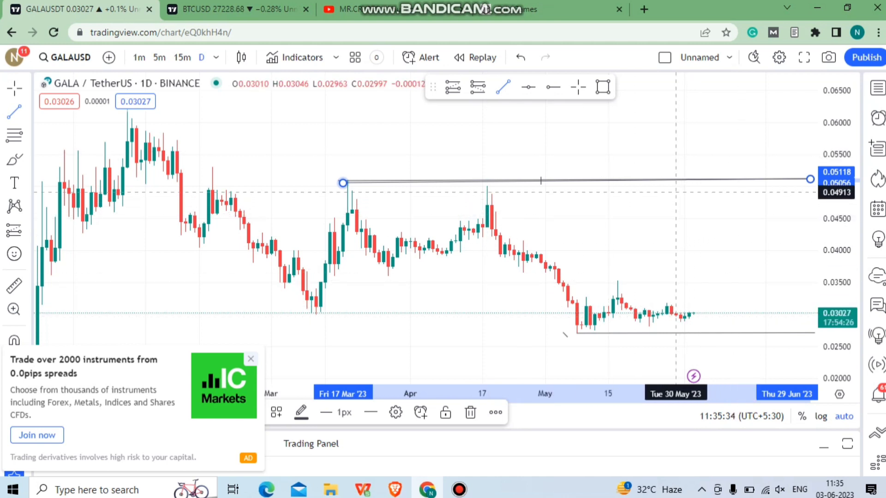
Place a horizontal line across the chart at the late January '23 high, at about 0.0628.
scroll(676, 203, down, 2)
scroll(674, 204, up, 1)
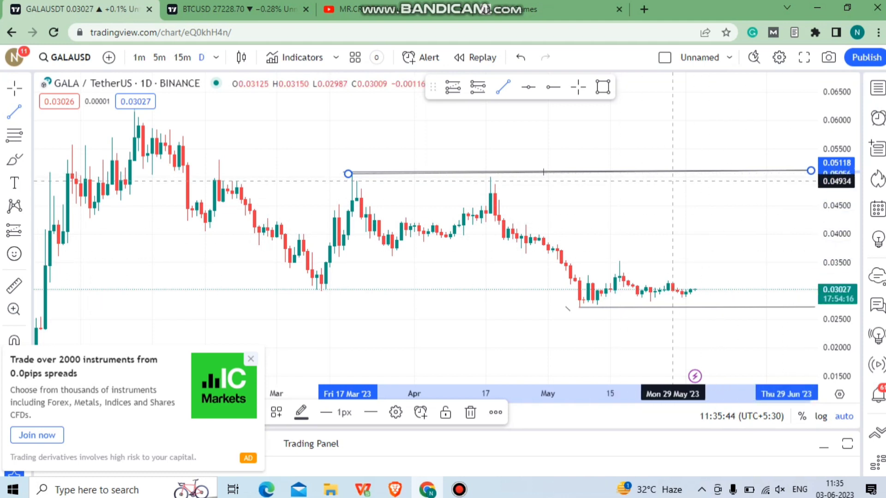
scroll(686, 188, down, 1)
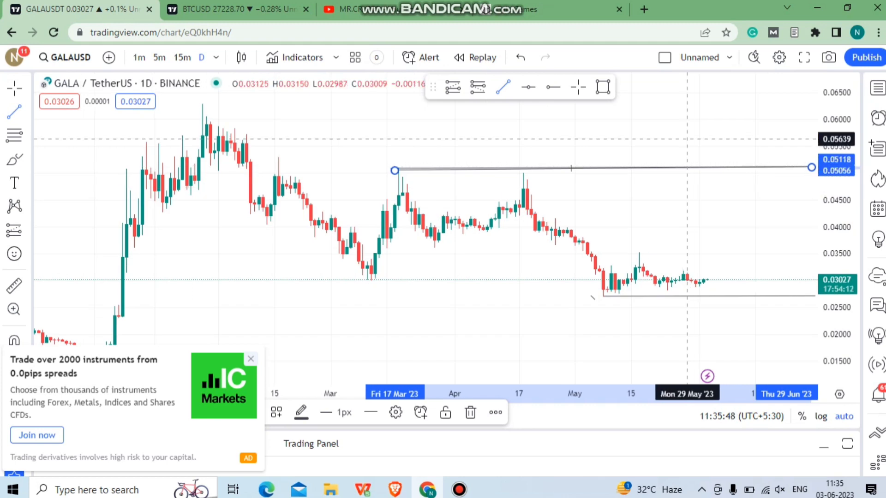
scroll(650, 189, down, 1)
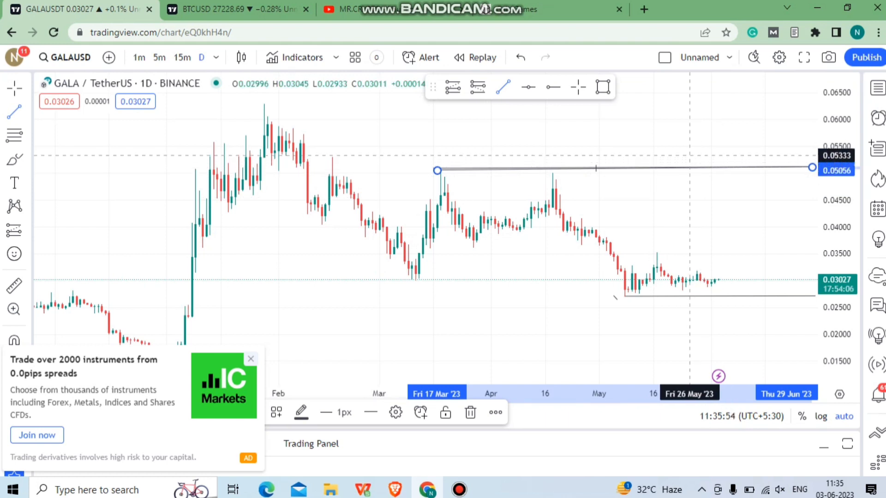
scroll(690, 158, down, 1)
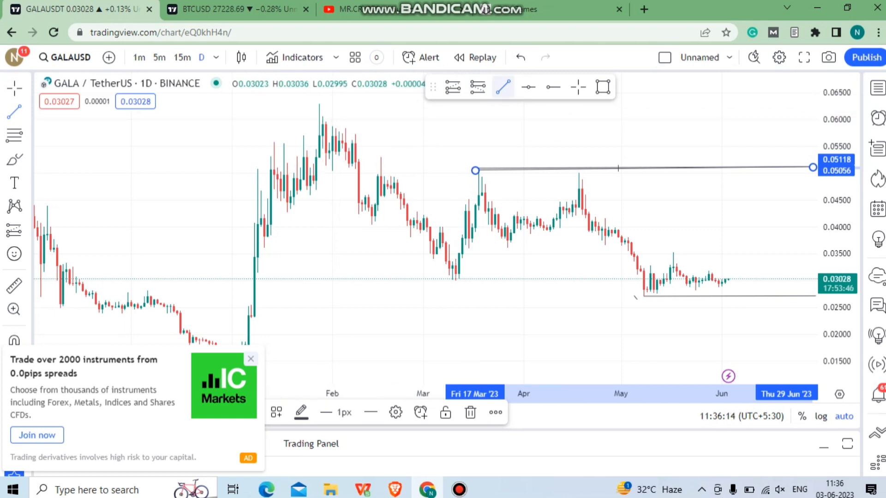
click(528, 86)
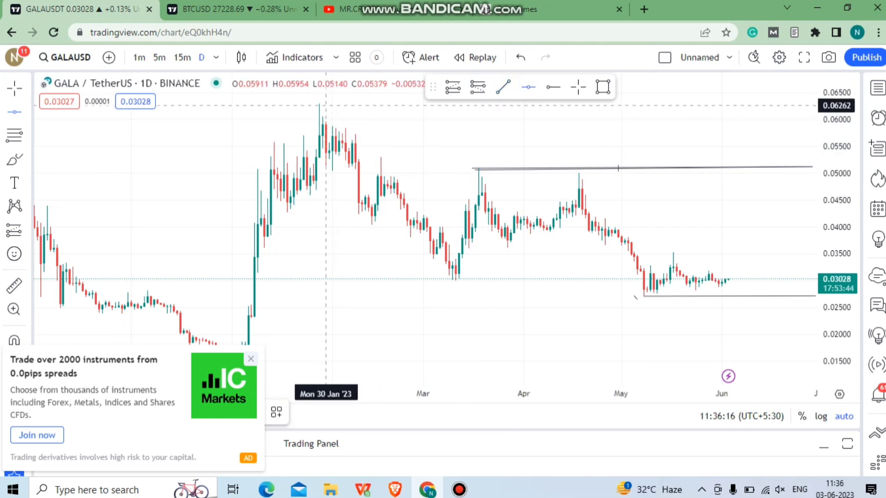
click(426, 105)
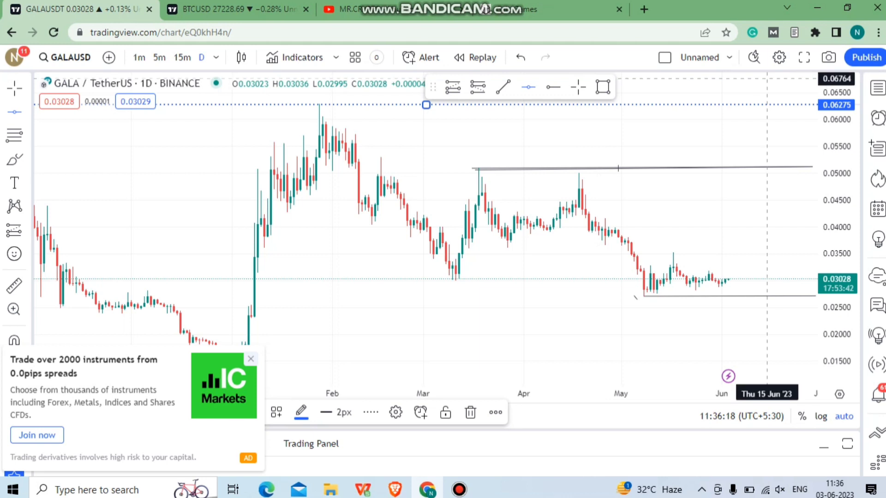
scroll(762, 88, down, 2)
scroll(768, 86, down, 2)
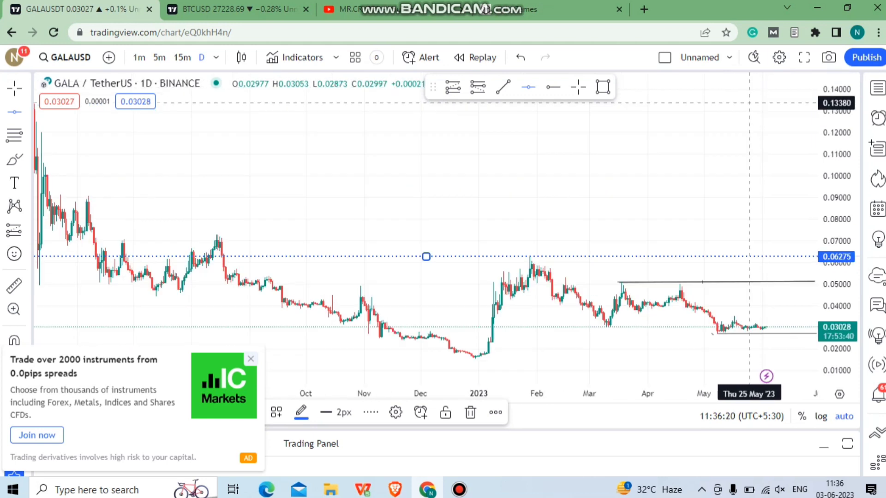
Place horizontal lines across the chart at the August '22 high, about 0.0731, and at the earlier high near 0.1198.
click(276, 234)
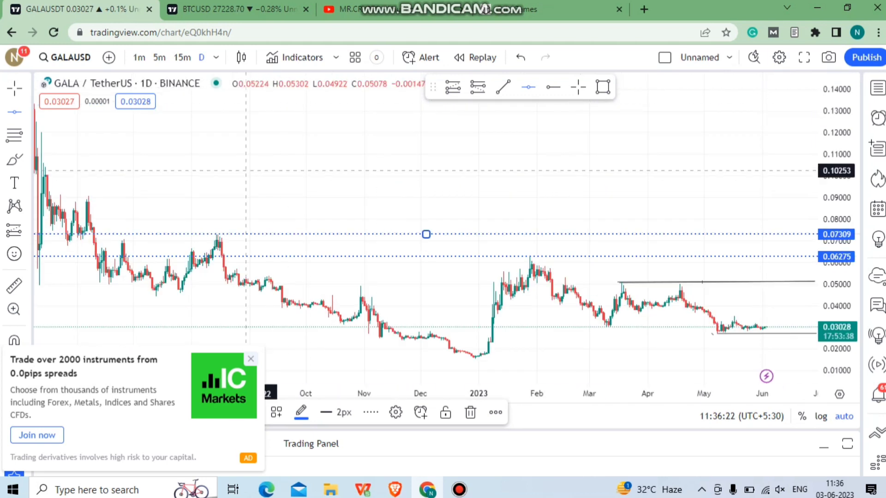
click(57, 133)
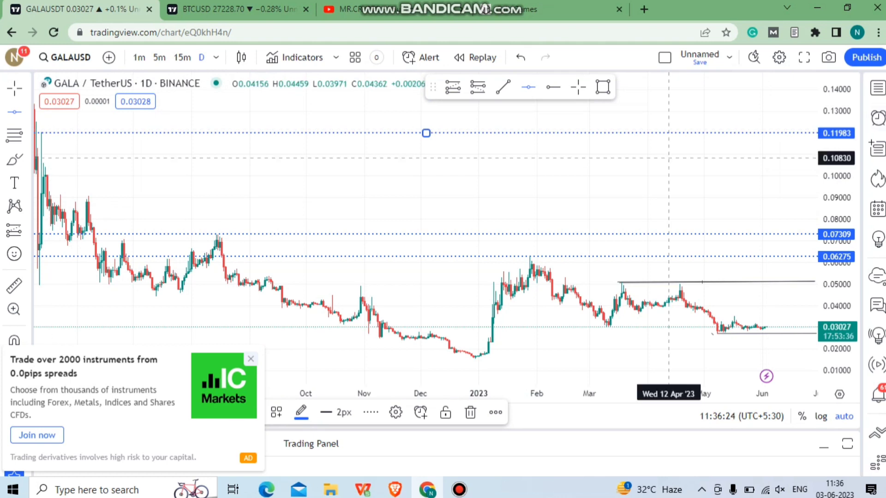
scroll(614, 112, up, 4)
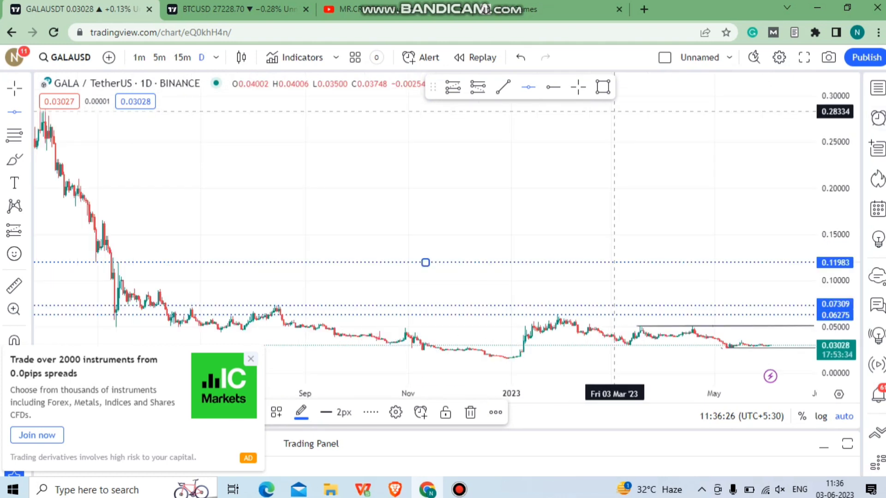
Place a long position at the 8 May '23 low with entry about 0.0273, stop about 0.0268 and target about 0.0632.
click(672, 296)
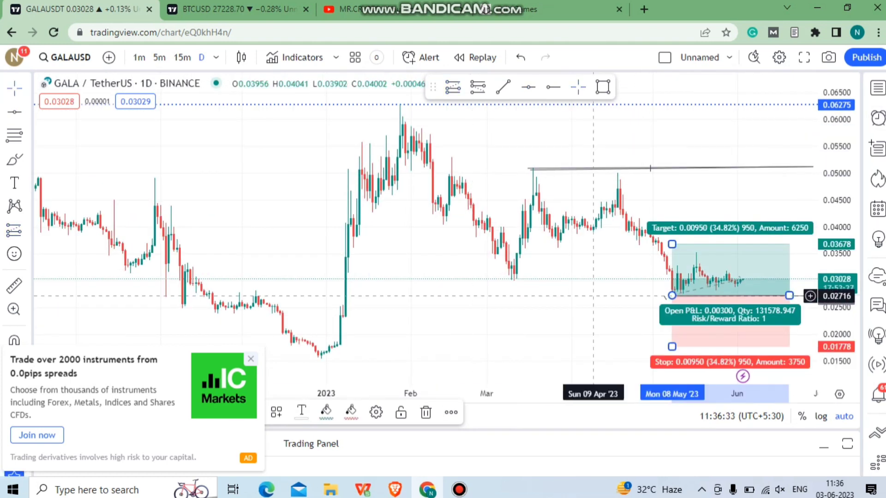
drag(672, 347, 672, 298)
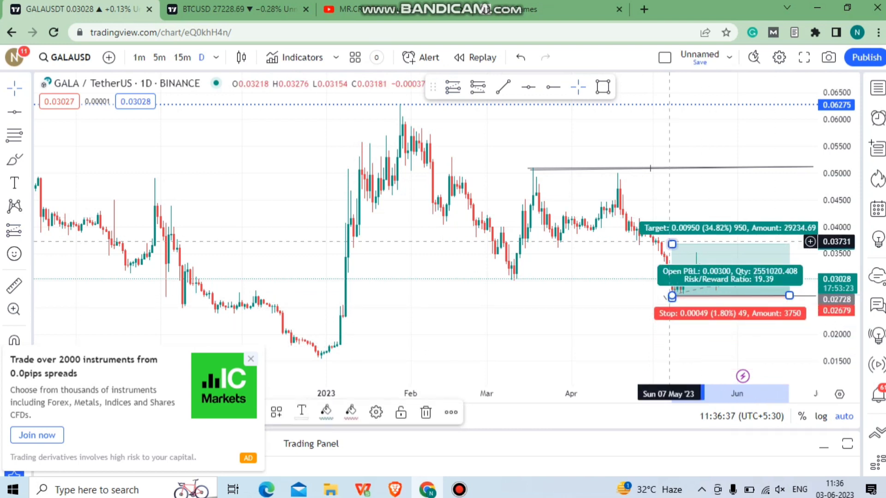
drag(672, 244, 671, 102)
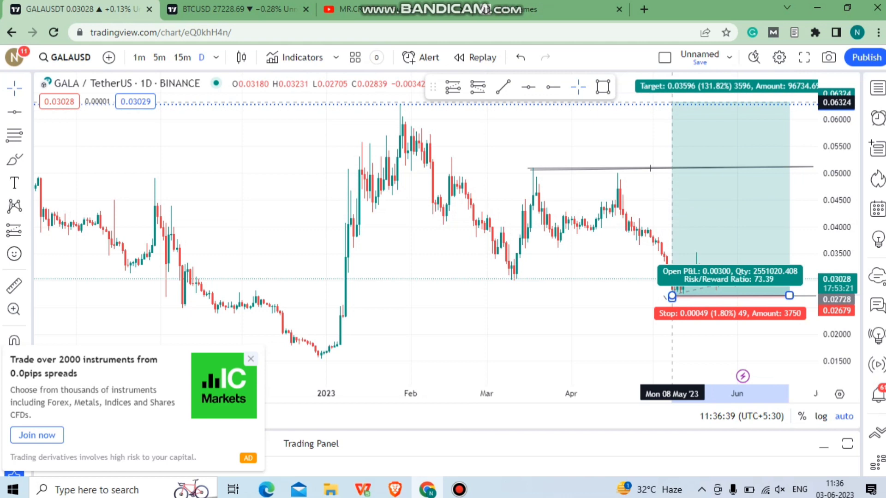
Raise the long position's target to about 0.0890.
scroll(672, 101, down, 5)
scroll(721, 379, up, 6)
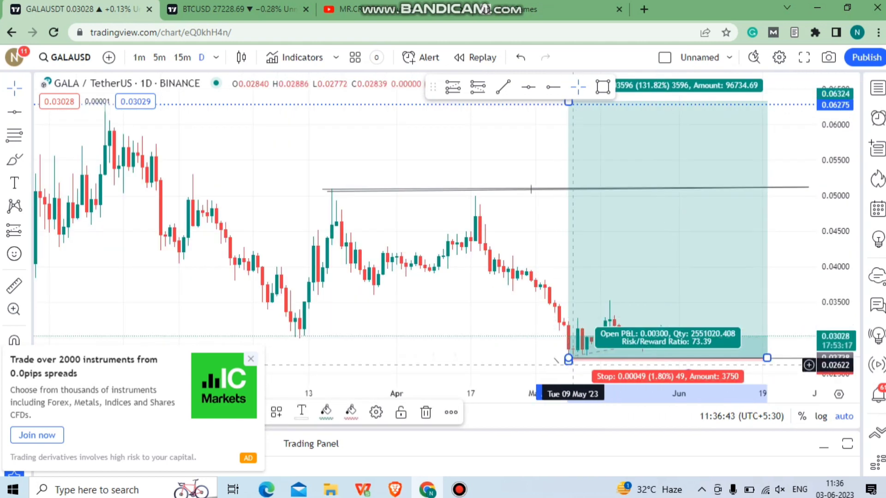
scroll(720, 295, down, 3)
scroll(686, 213, down, 3)
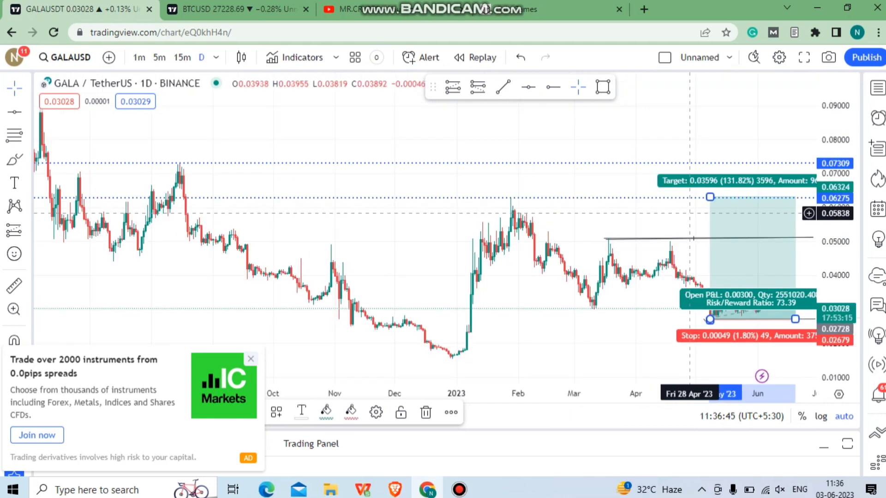
mouse_move(710, 198)
mouse_down()
mouse_move(710, 115)
mouse_move(752, 108)
mouse_up()
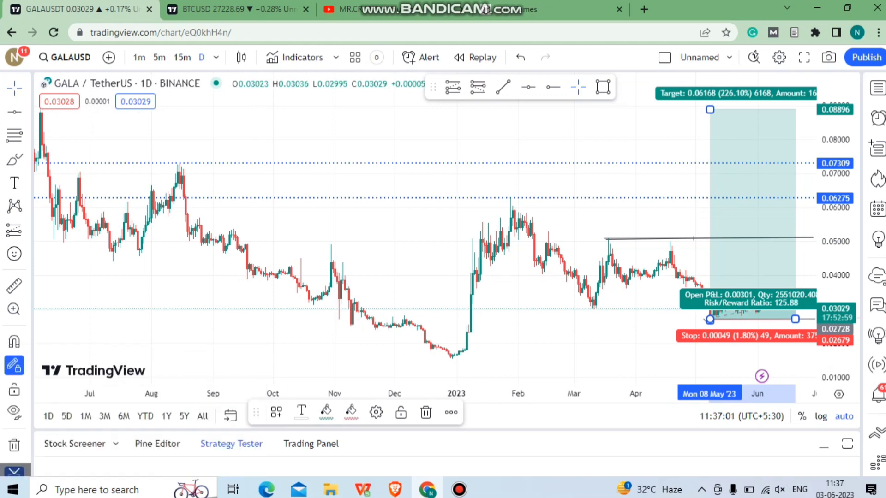
Remove all drawings from the GALA/USDT chart.
click(14, 446)
click(70, 420)
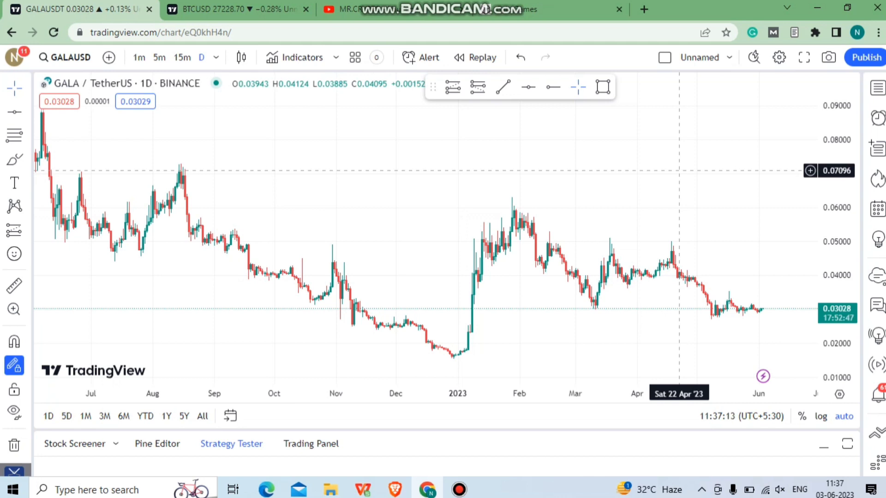
Switch to Personal.xlsx in WPS Office and review the short-term targets on Sheet2 and the investment targets on Sheet3.
click(364, 489)
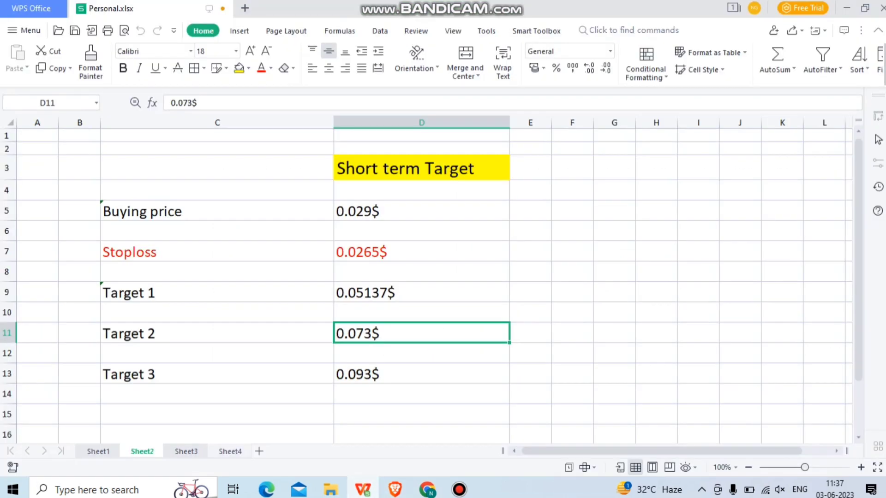
key(ctrl+Page_Down)
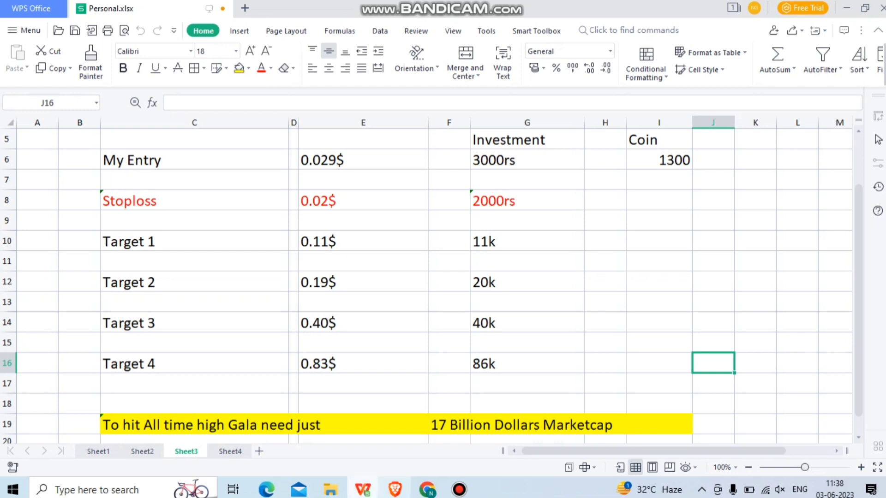
Return to the GALAUSDT chart and draw a support trend line from 14 Sep '21 at about 0.0218 to 27 Jun '23 at about 0.0239.
mouse_move(363, 489)
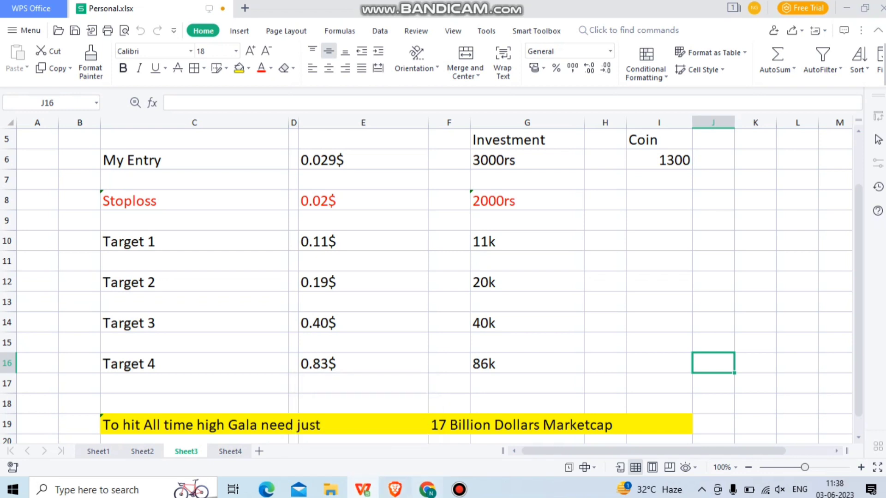
click(428, 489)
scroll(312, 164, down, 5)
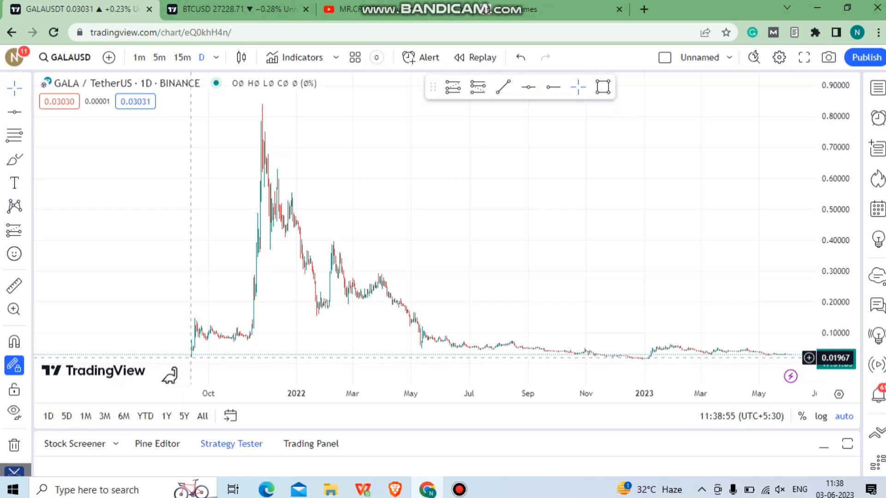
click(503, 86)
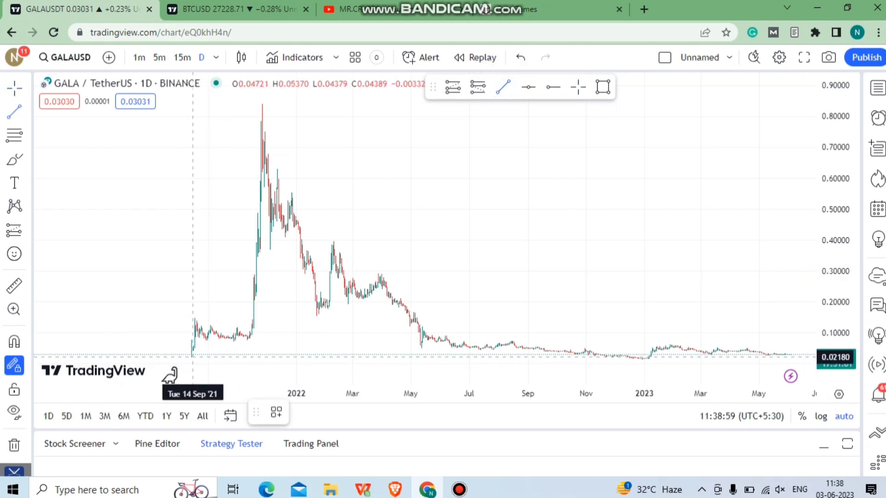
click(193, 357)
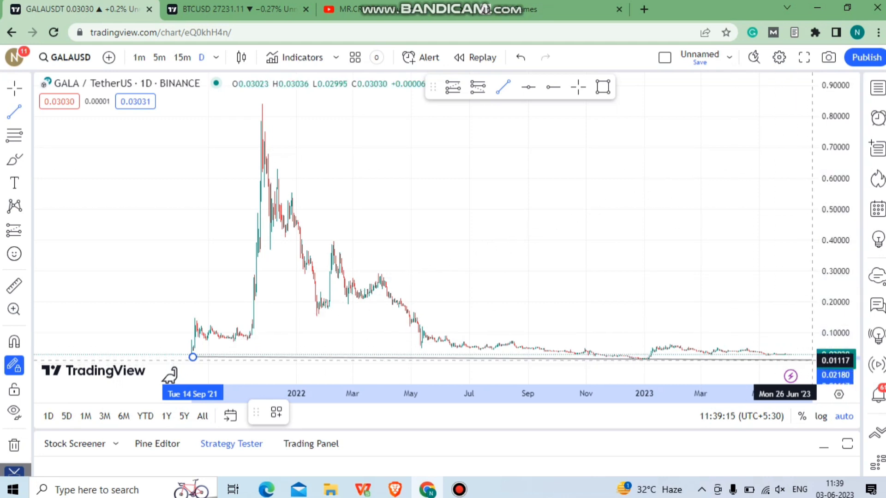
click(814, 355)
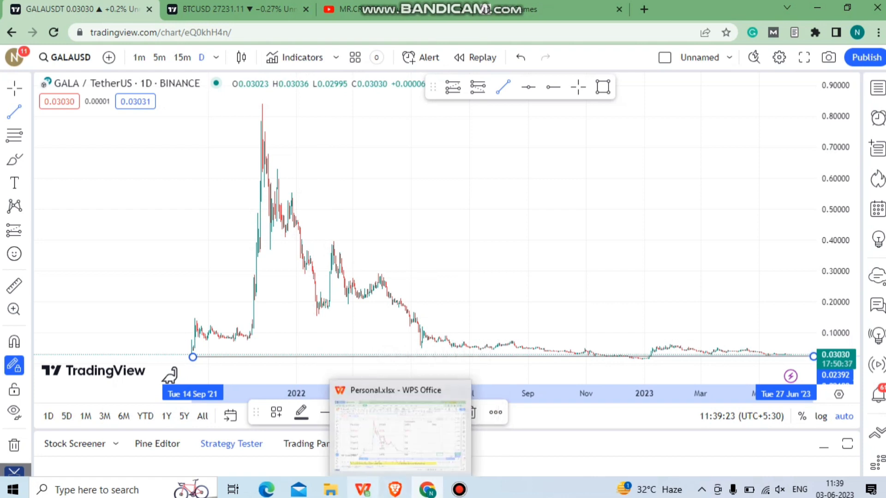
Review the entry, stoploss and targets on Sheet3 of Personal.xlsx again, and return to the GALAUSDT chart's recent candles.
click(397, 434)
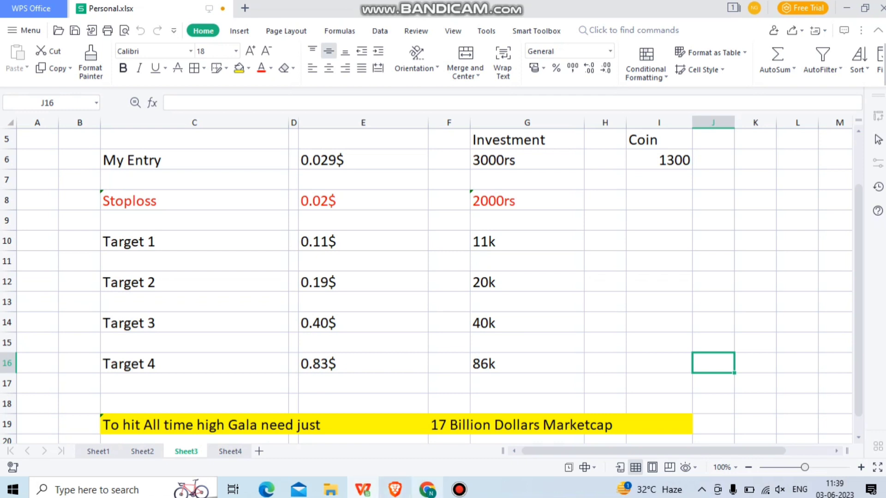
click(427, 489)
scroll(341, 319, up, 5)
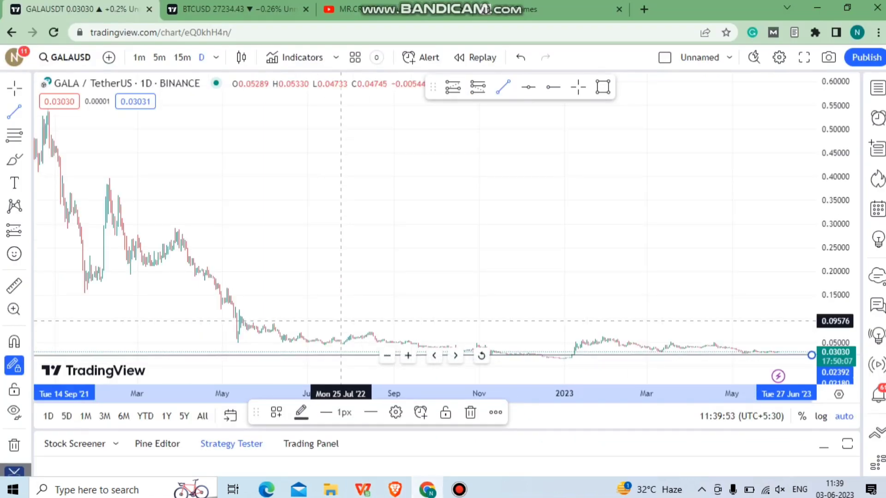
scroll(341, 319, up, 5)
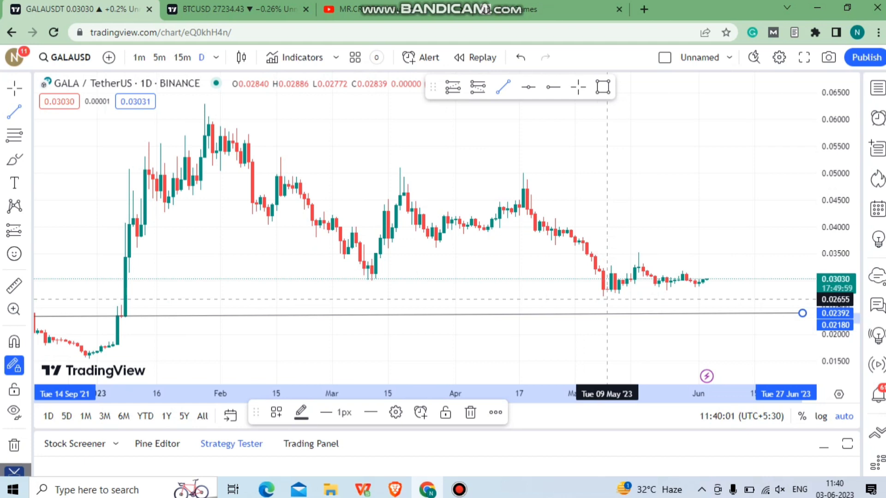
Switch to the MR.CRYPTO channel's video list on YouTube.
click(486, 9)
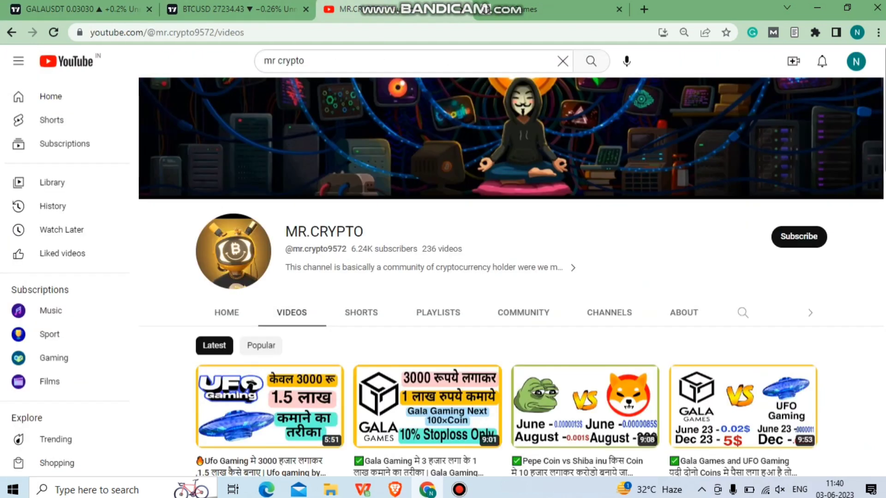